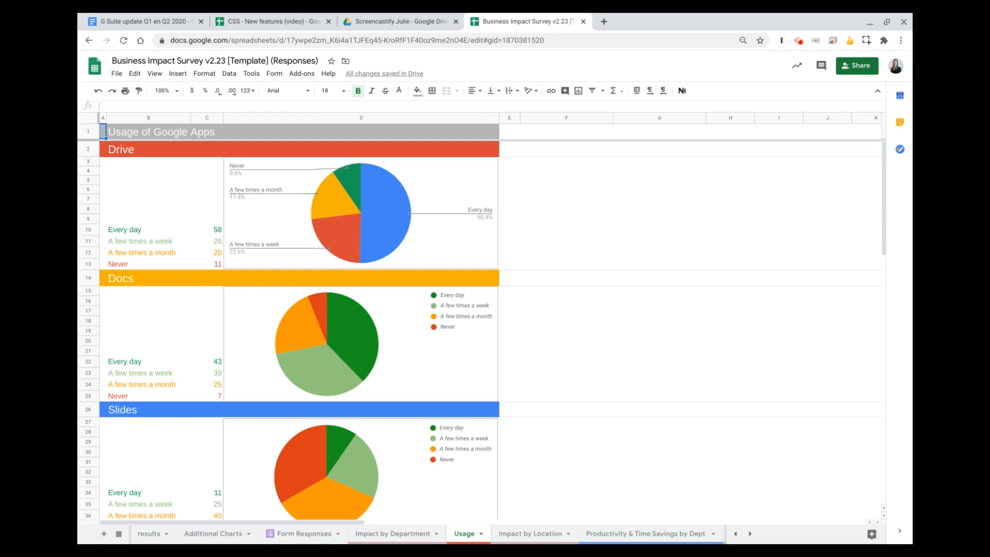
- Set the distance from centre of the "Never" slice to 25% in the Drive pie chart
click(450, 200)
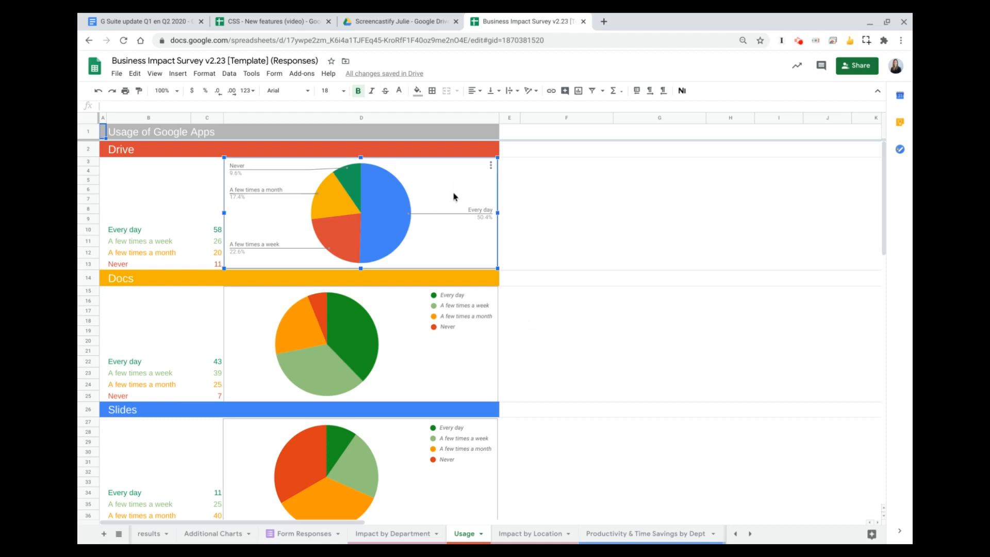
click(491, 168)
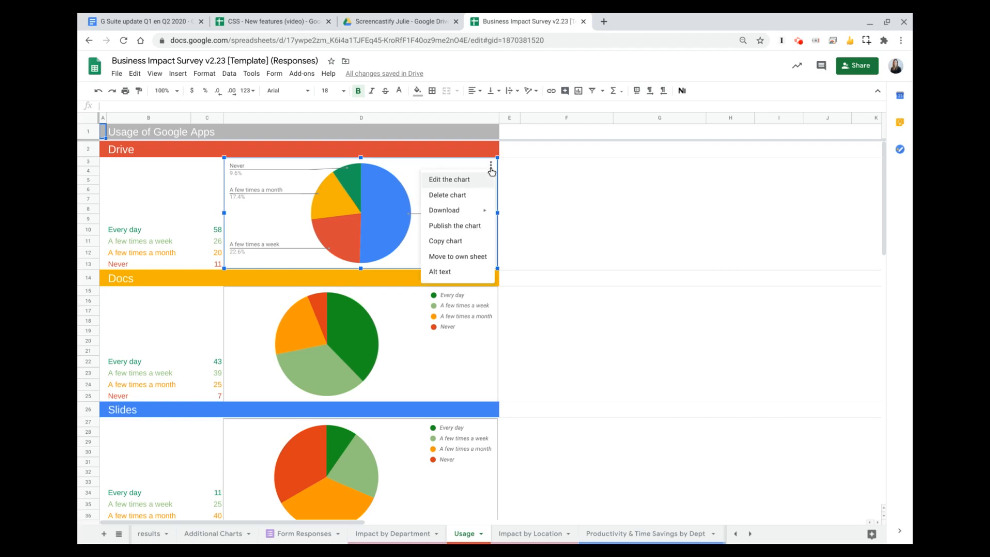
click(460, 181)
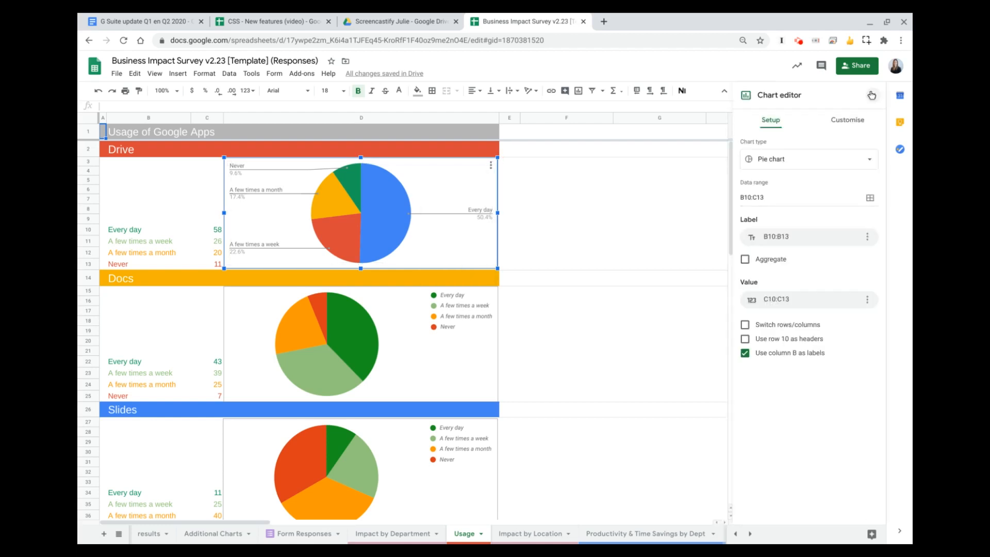
click(845, 126)
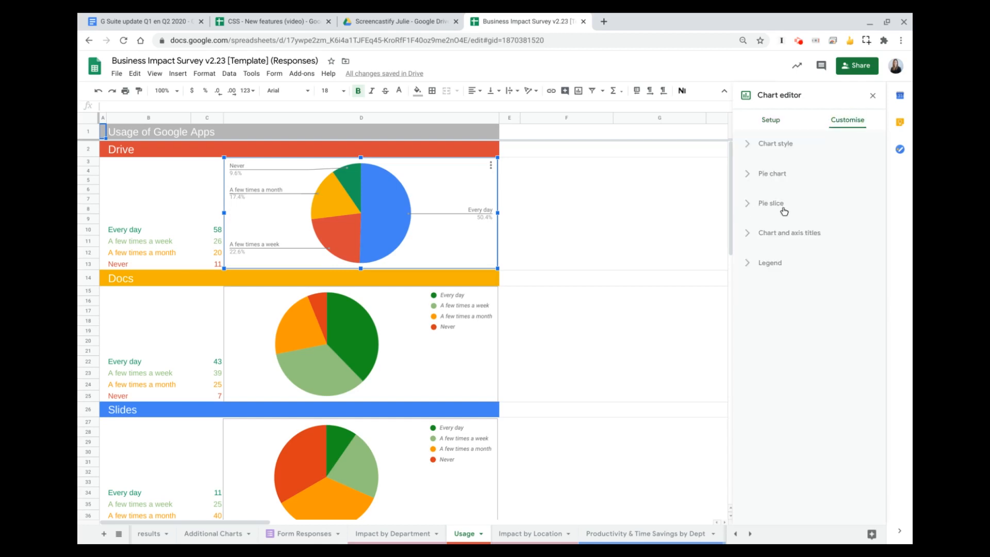
click(748, 207)
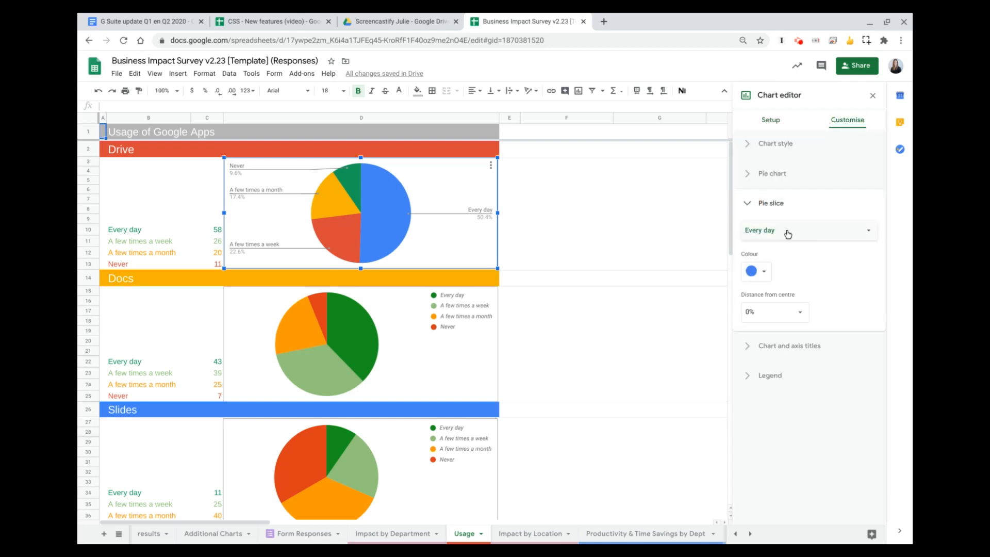
click(781, 235)
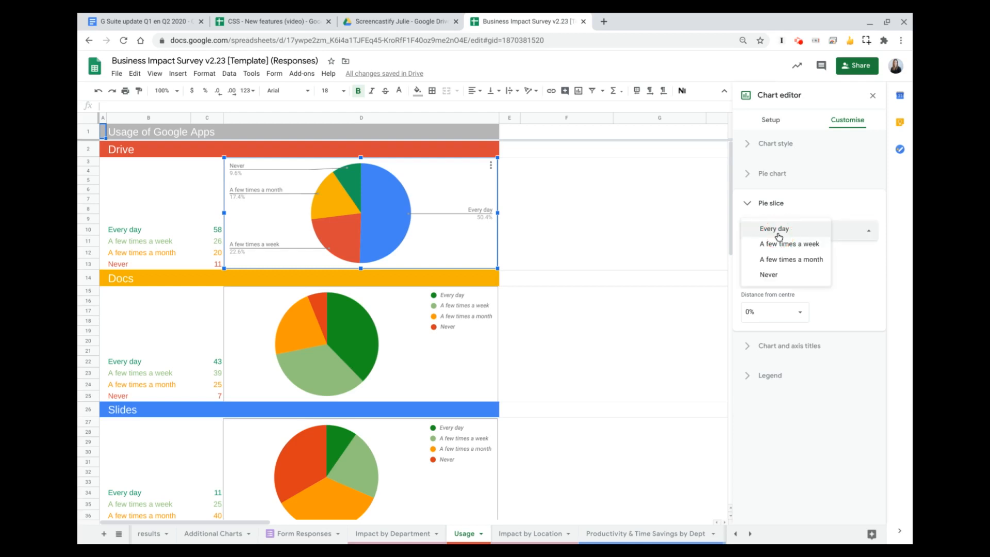
click(756, 277)
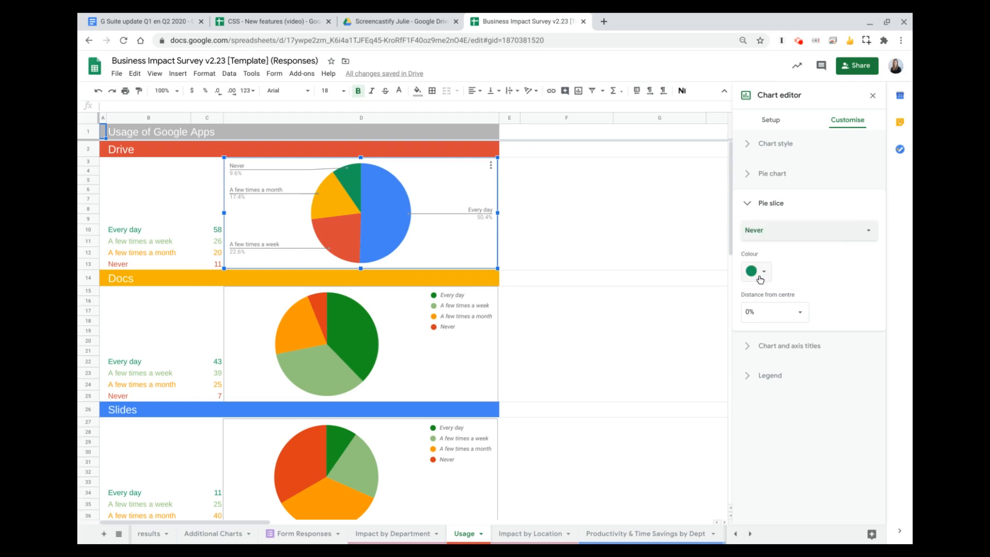
click(763, 314)
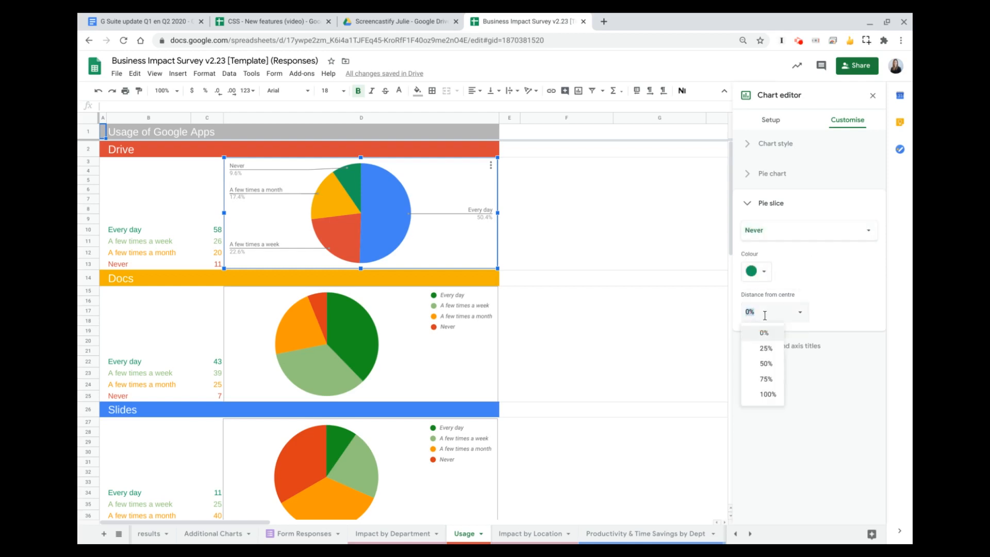
click(765, 348)
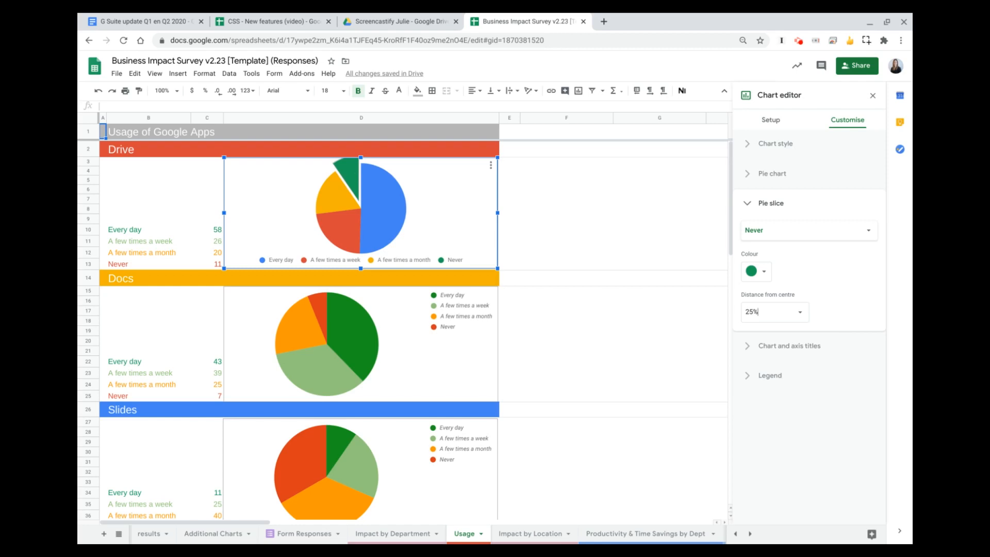
- Set the distance from centre of the "A few times a month" slice to 50% in the Drive pie chart
click(775, 233)
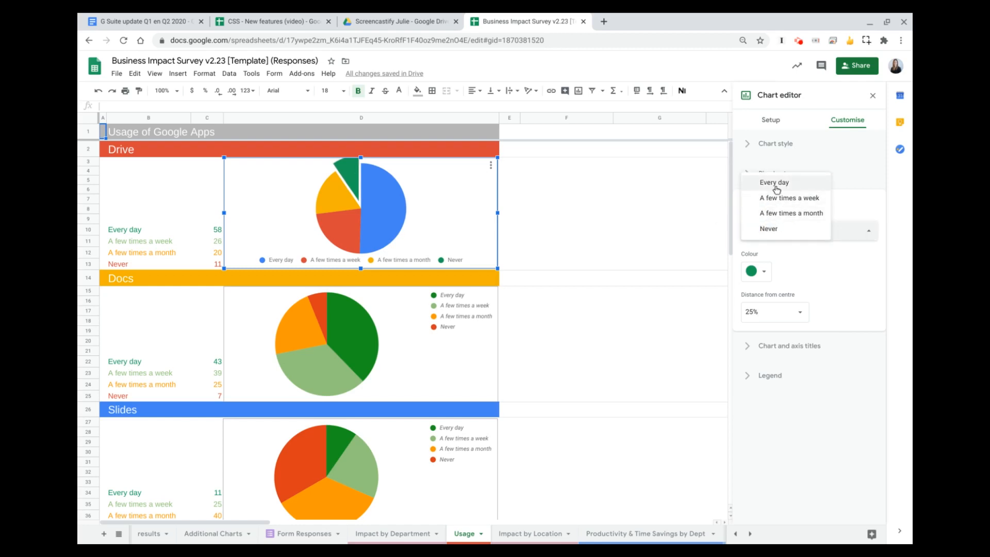
click(778, 200)
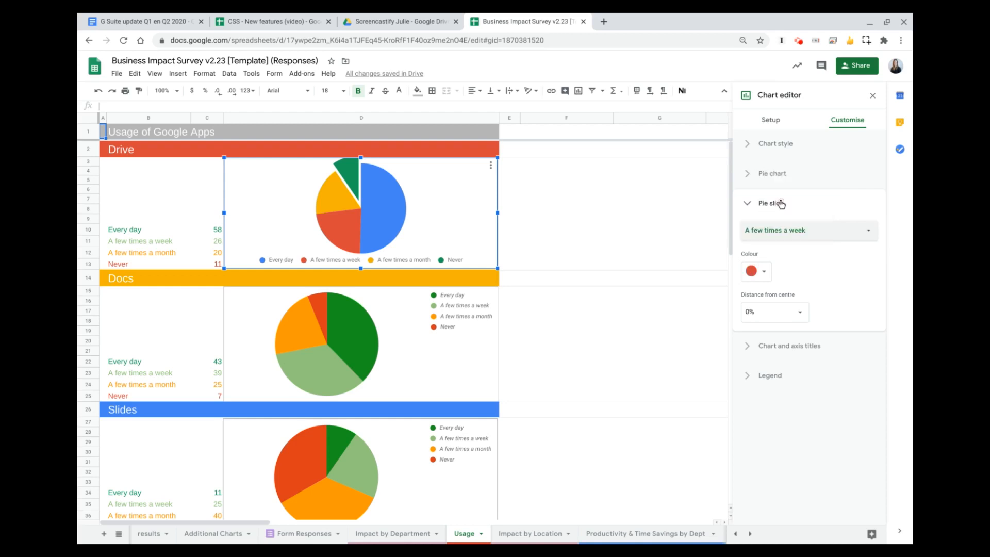
click(774, 231)
click(774, 233)
click(767, 231)
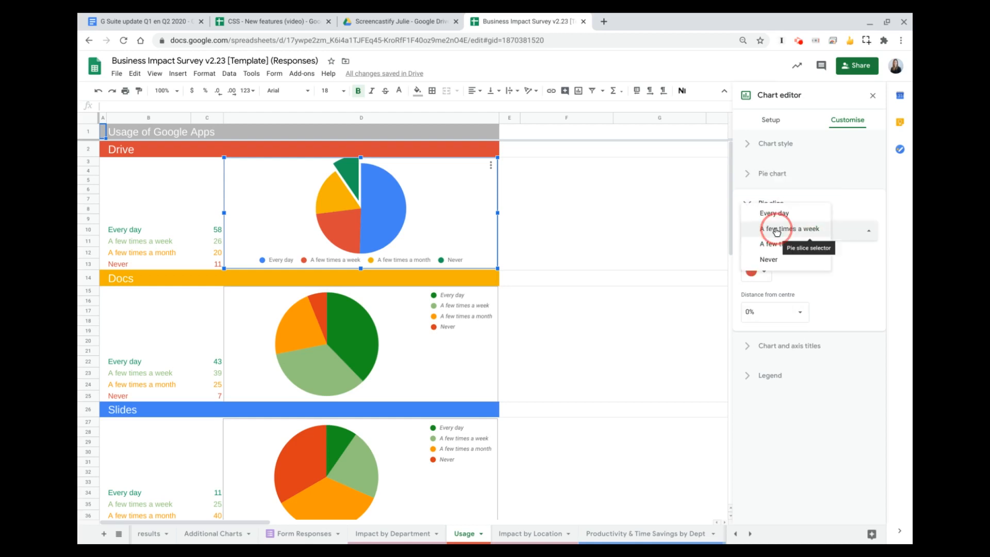
click(787, 257)
click(782, 232)
click(789, 213)
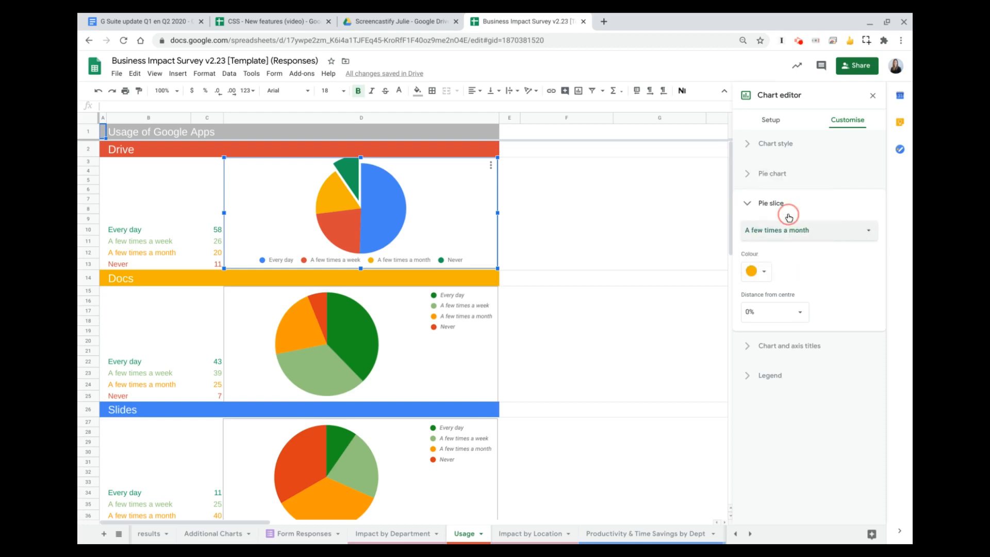
click(762, 307)
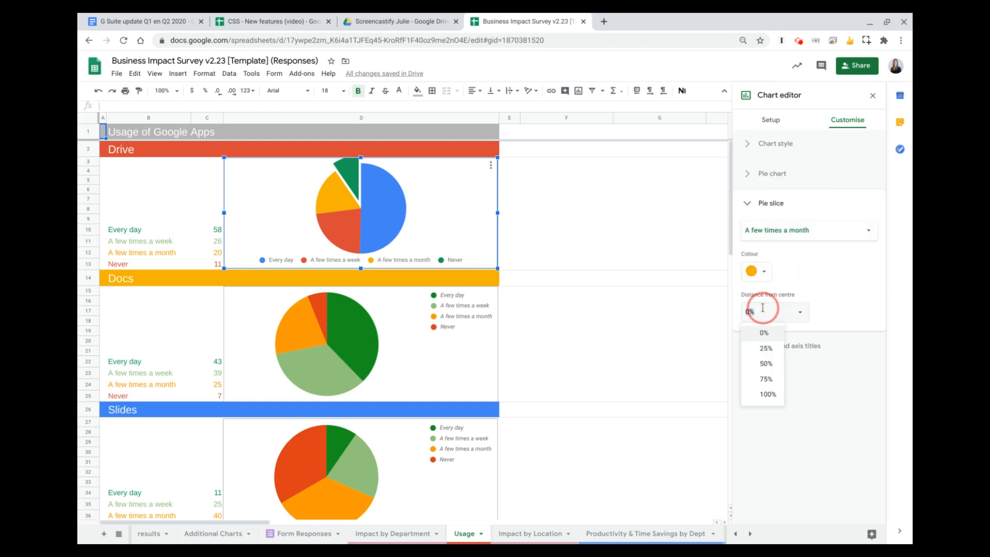
click(759, 364)
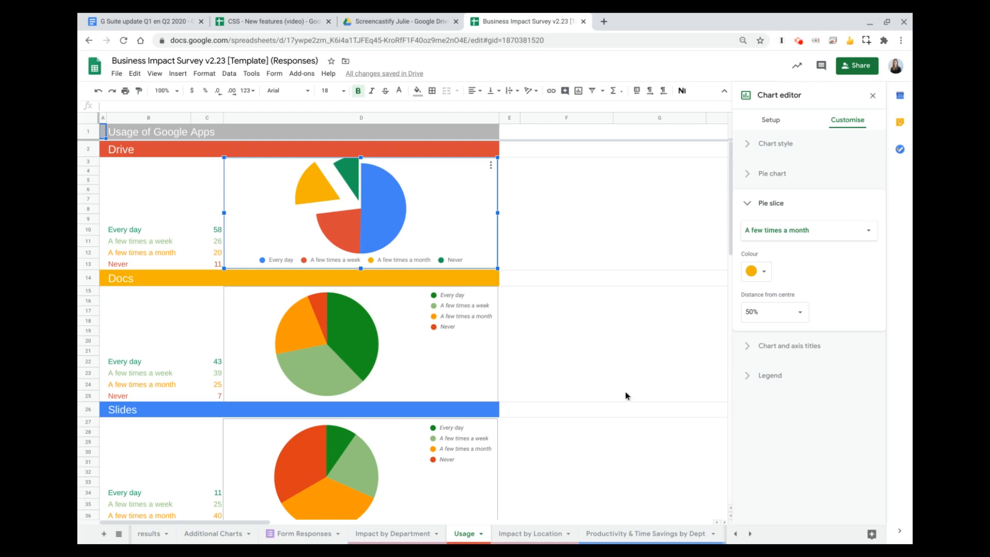
- Open the gridlines and ticks settings of the combo chart on the Impact by Location sheet
click(519, 536)
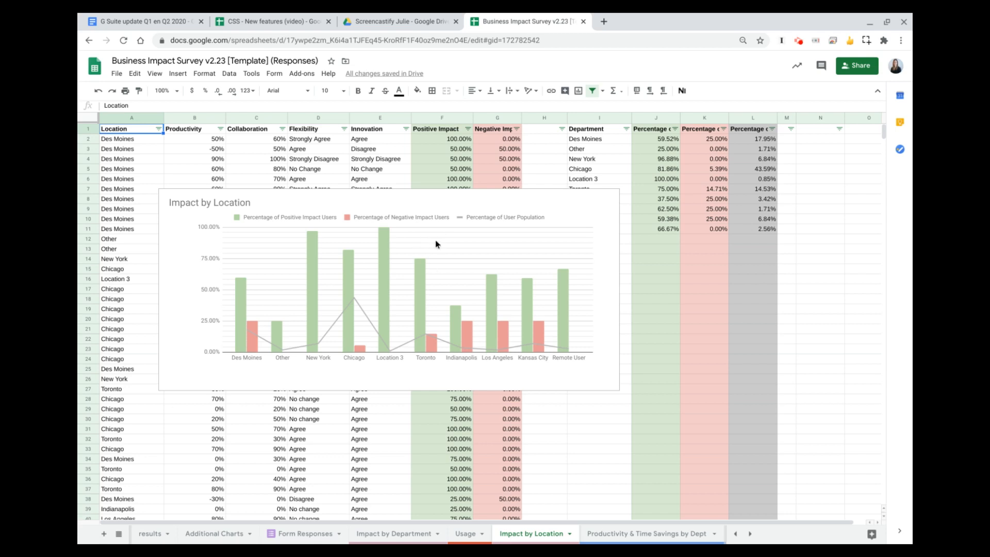
click(499, 200)
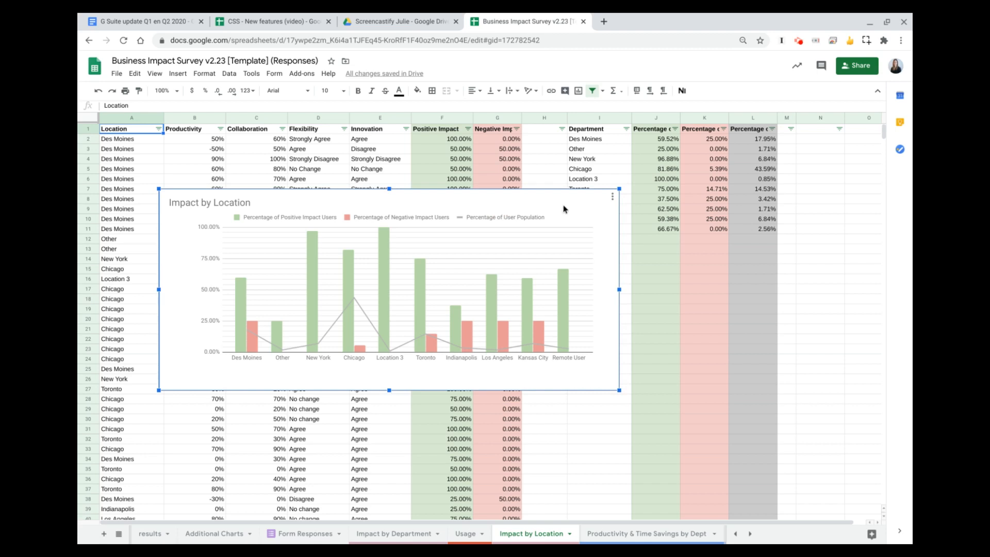
click(612, 198)
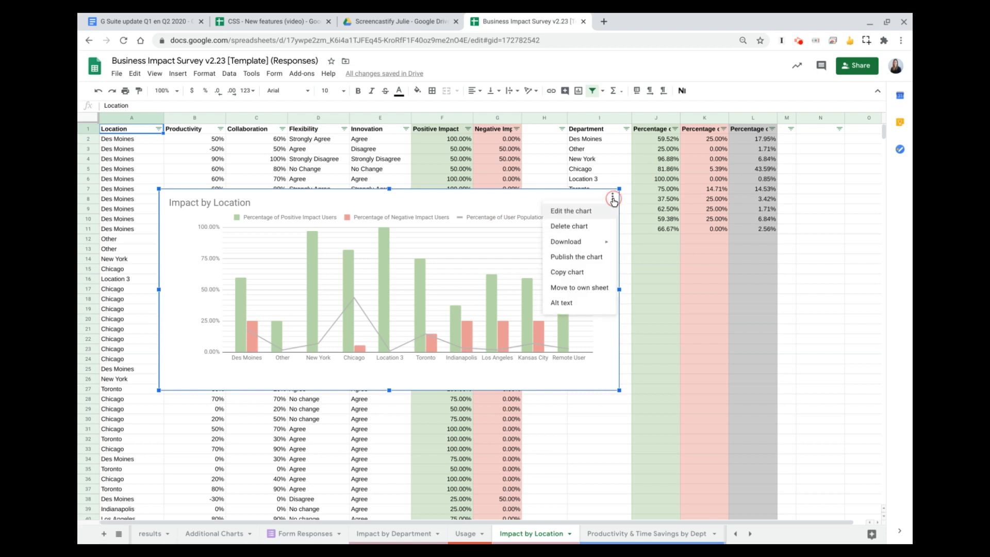
click(566, 216)
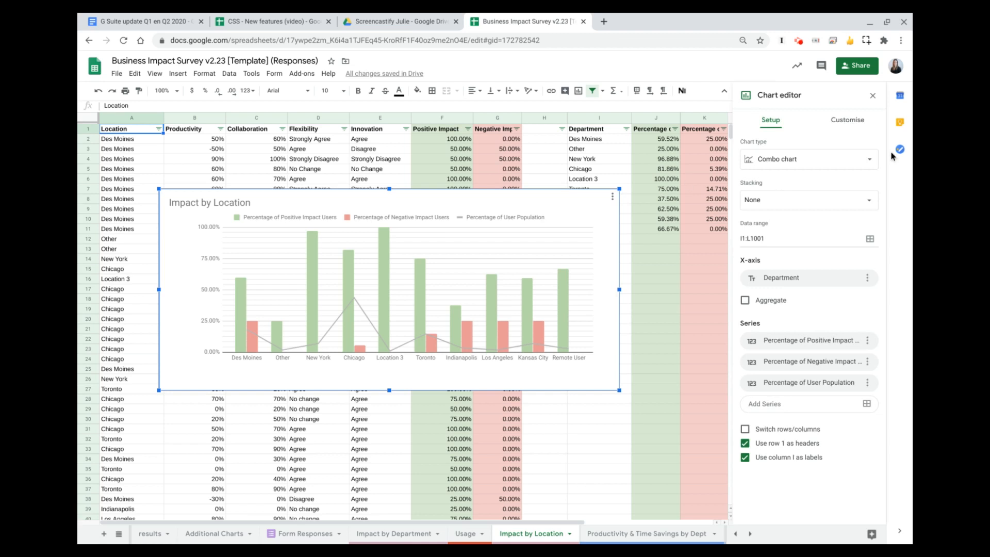
click(846, 124)
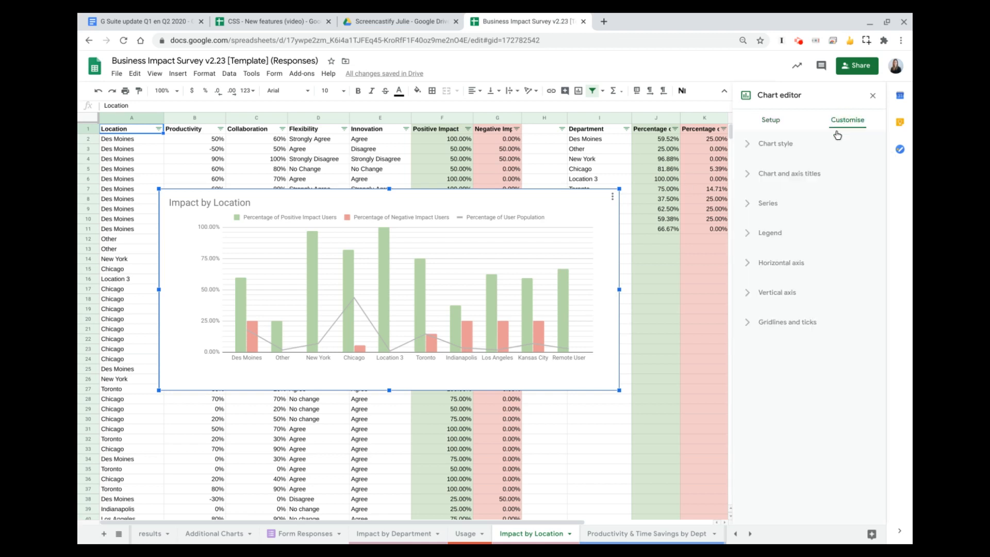
click(774, 328)
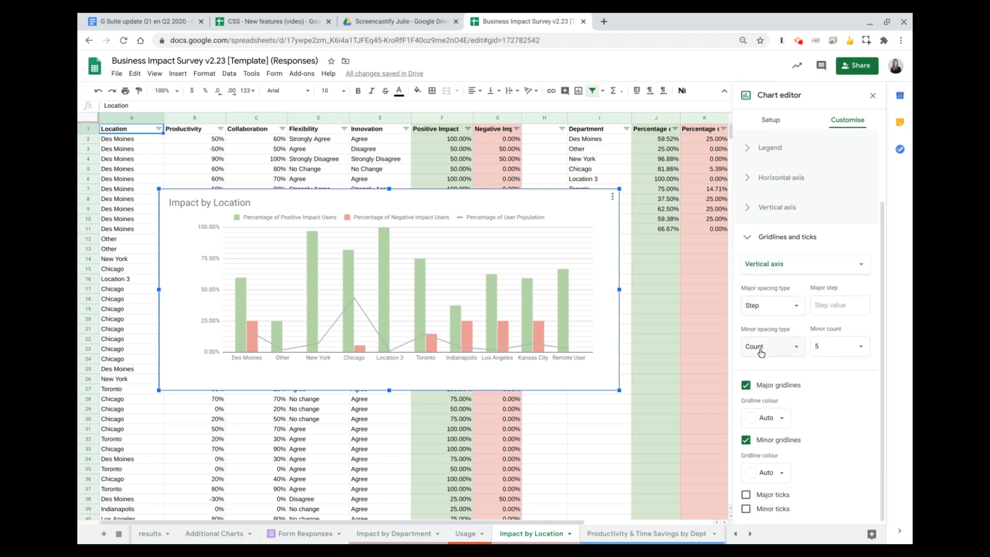
- Try minor gridline counts of 10 and 1 on the chart's vertical axis
click(835, 350)
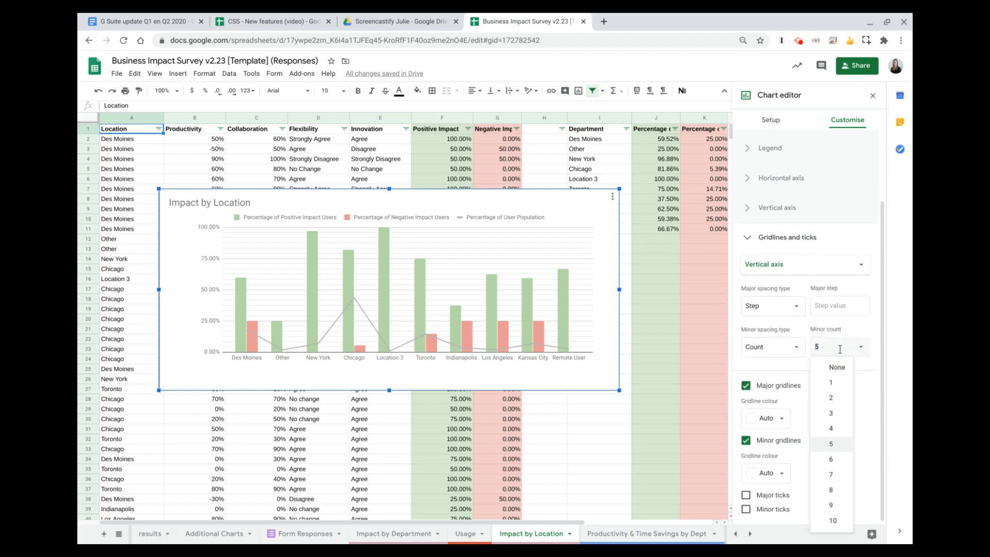
click(831, 521)
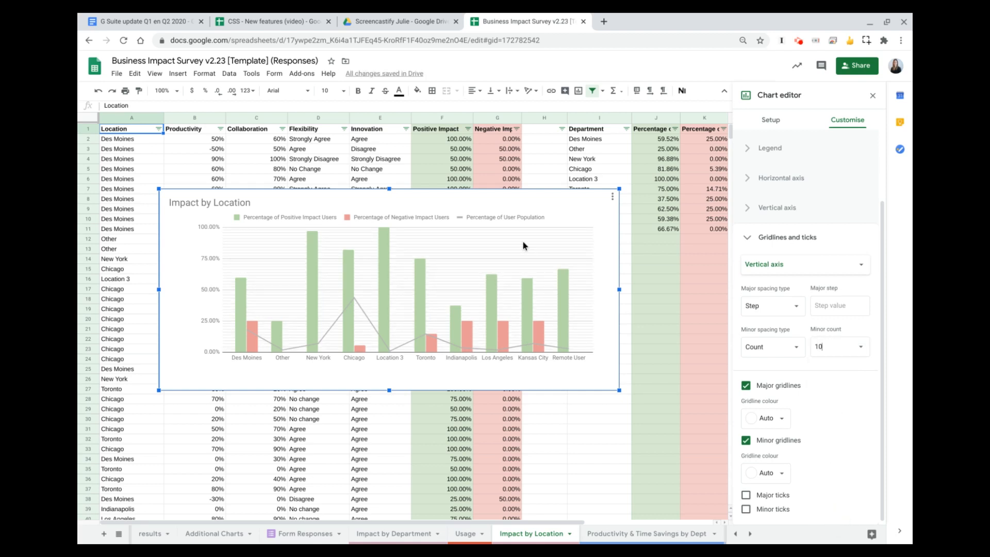
click(860, 347)
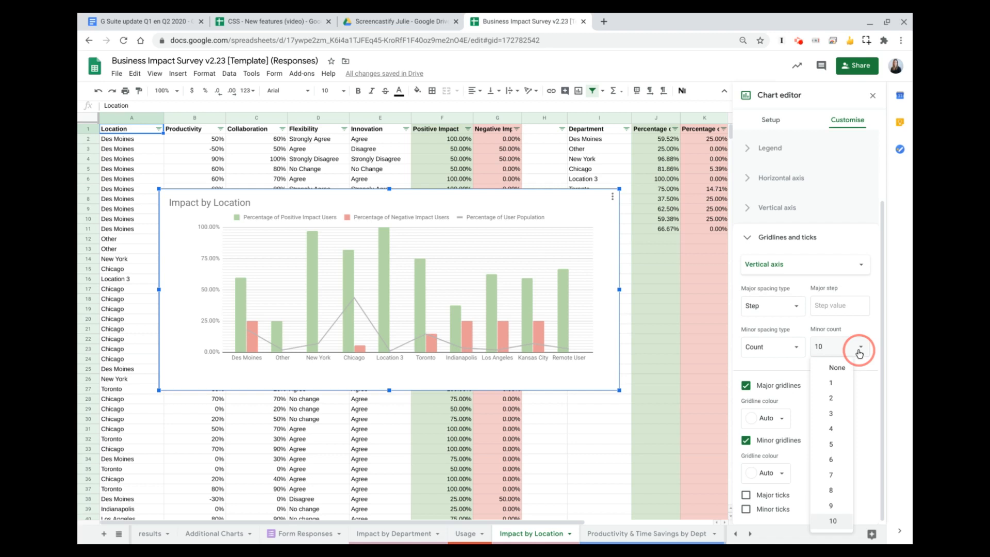
click(824, 387)
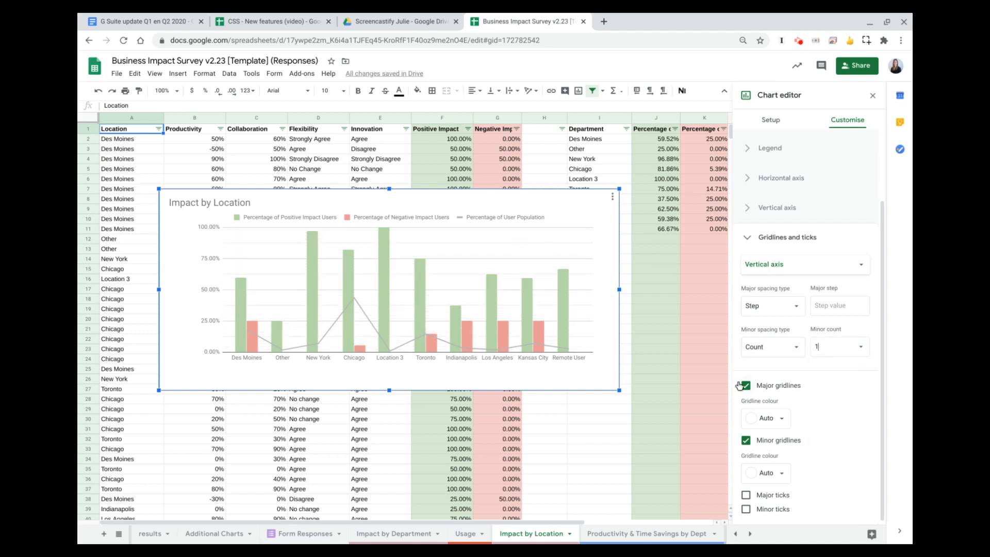
- Colour the vertical axis's major gridlines red and its minor gridlines yellow
click(770, 418)
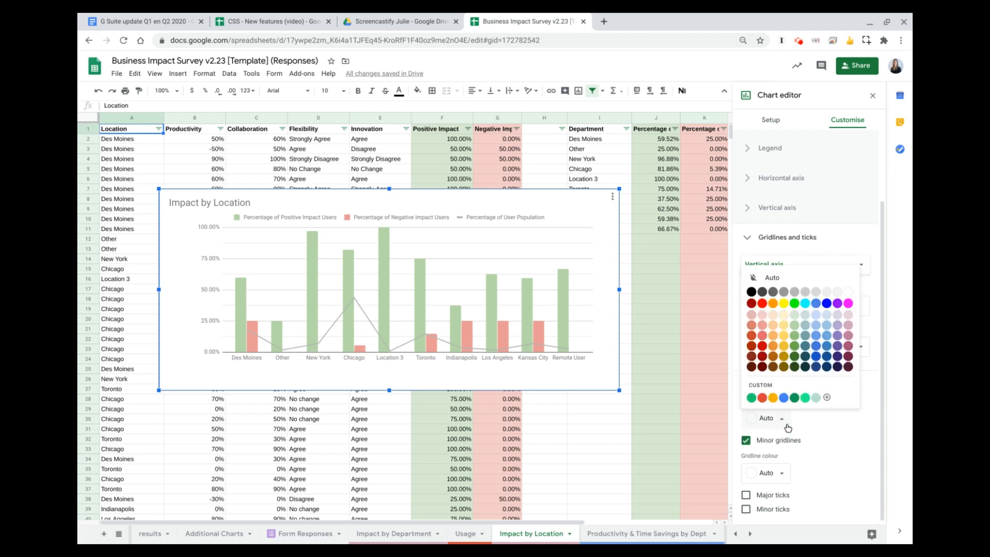
click(762, 304)
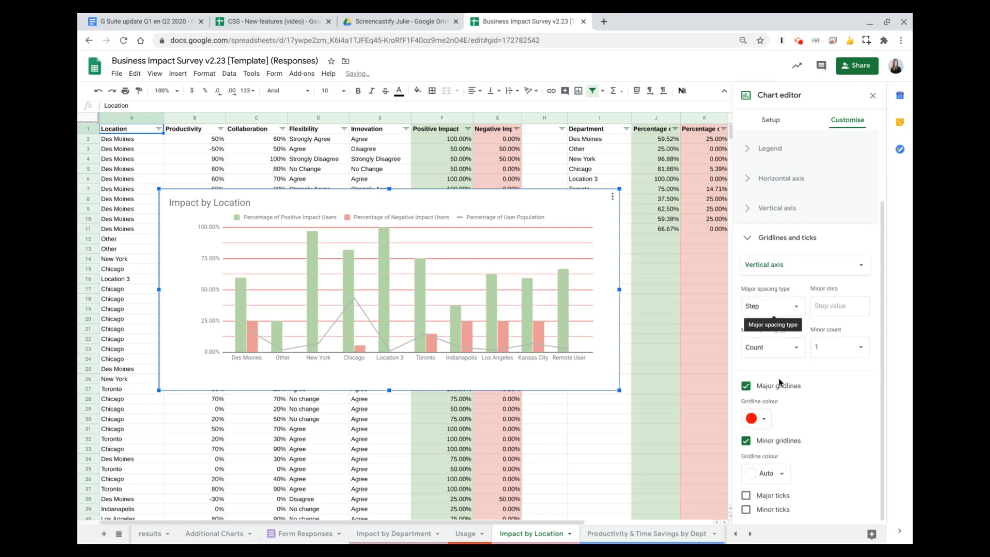
click(766, 473)
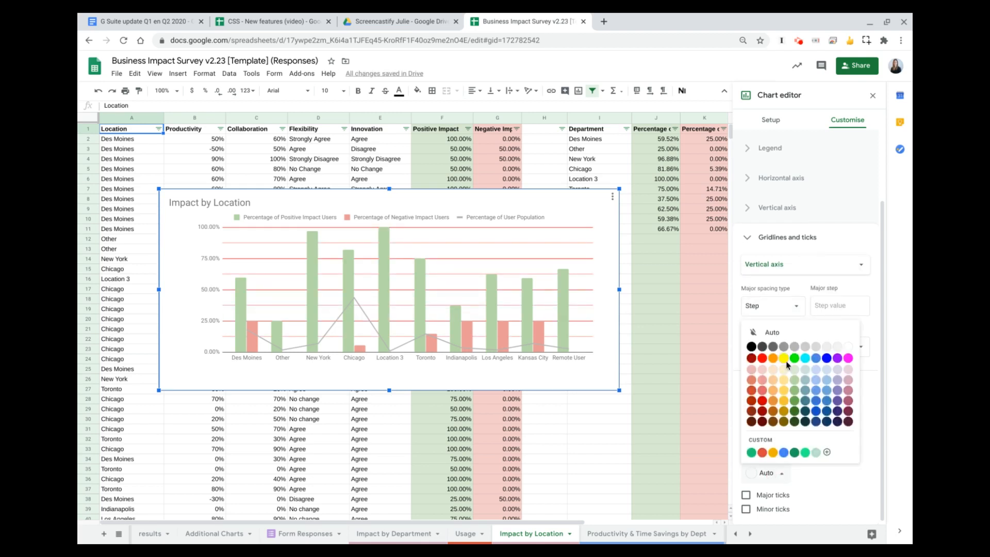
click(787, 364)
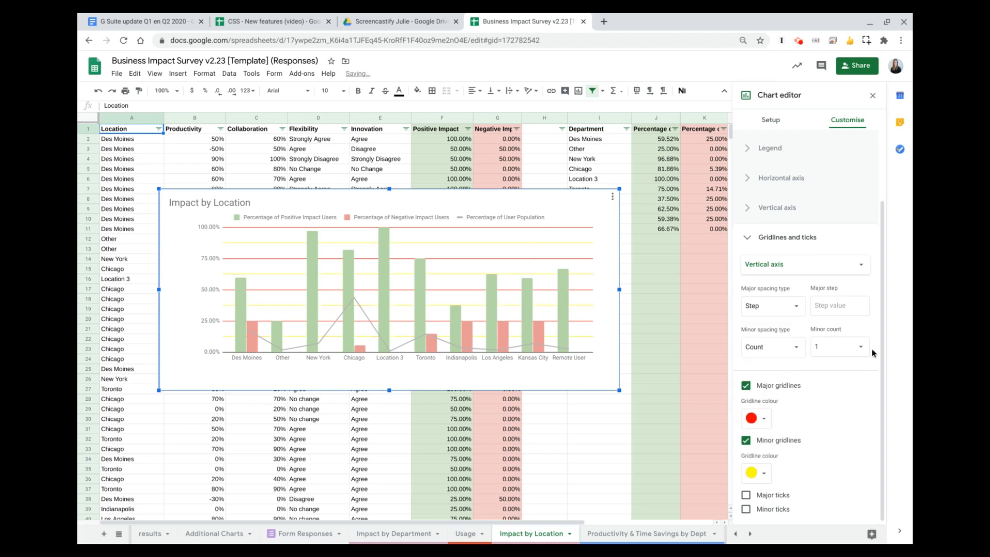
- Set the vertical axis's minor gridline count to 5 and show the gridline and tick settings for the horizontal axis
click(856, 349)
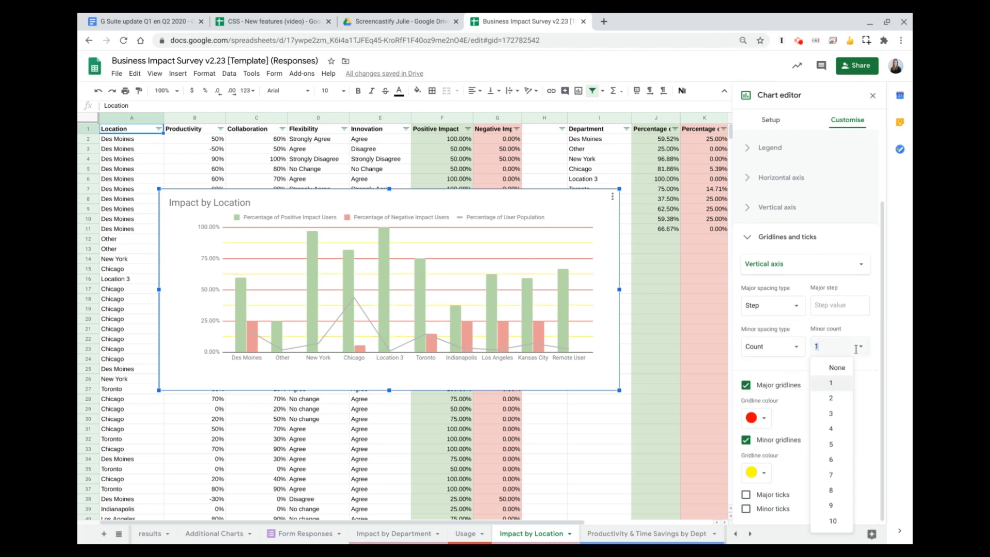
click(824, 445)
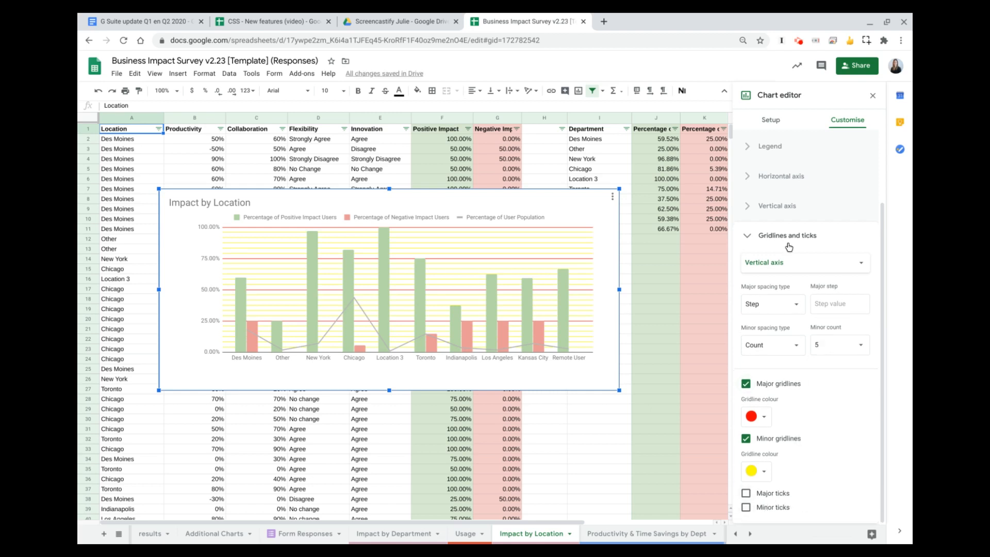
click(780, 263)
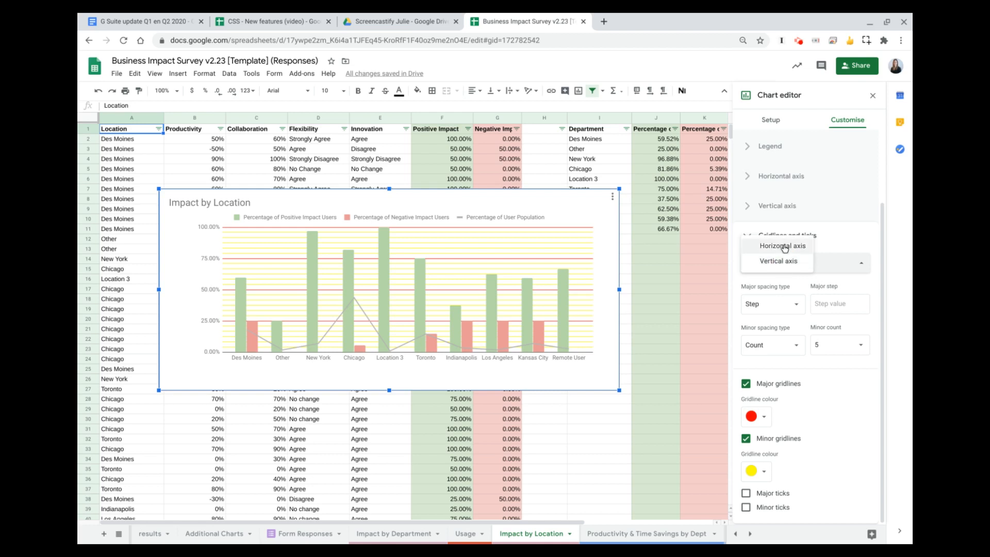
click(783, 247)
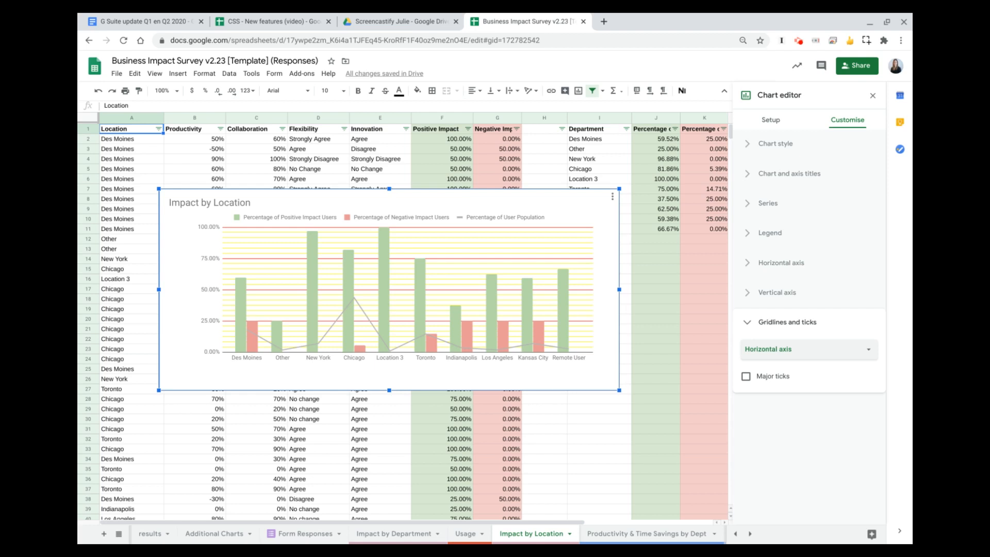
- On the Productivity & Time Savings by Dept sheet, filter the Productivity Impact column by fill colour #0F9D58
click(613, 536)
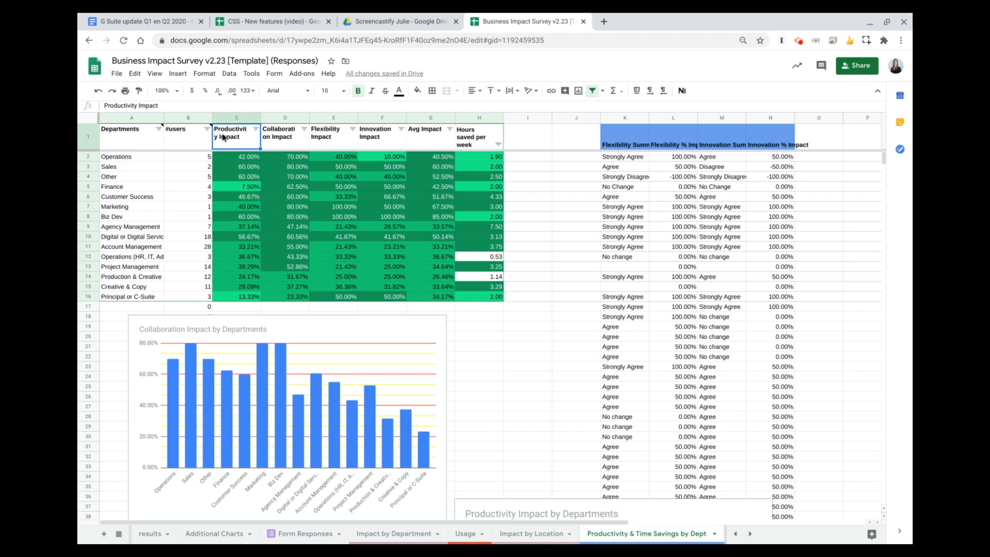
click(257, 131)
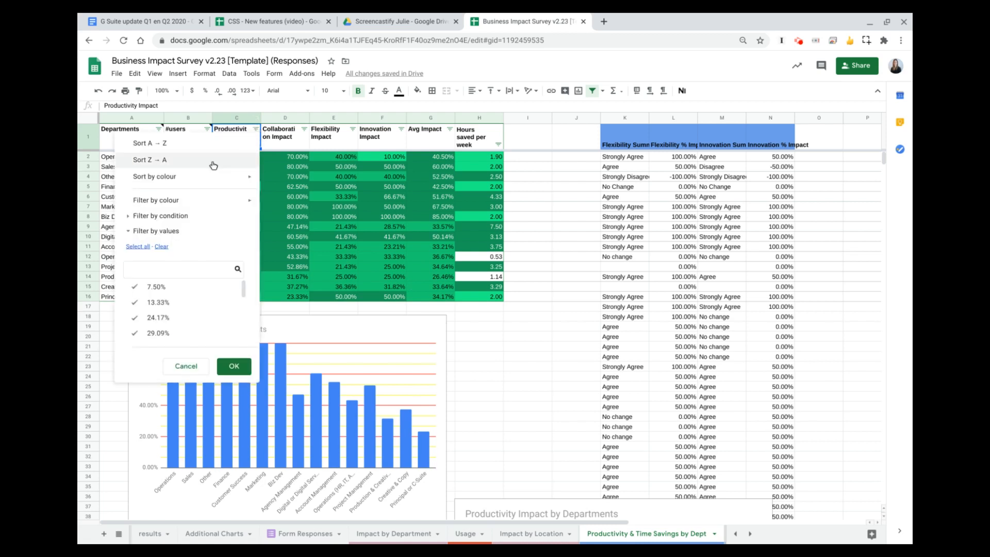
mouse_move(139, 203)
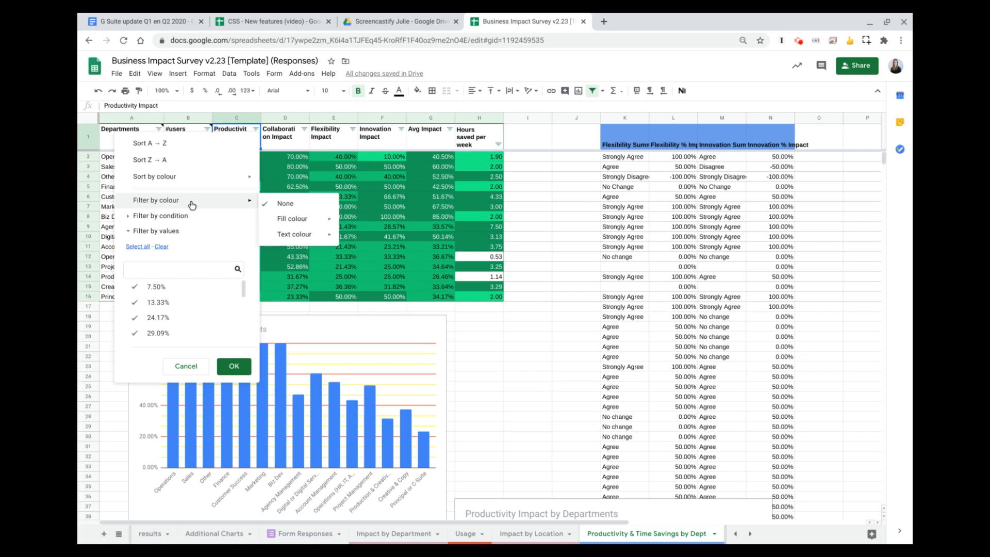
mouse_move(276, 226)
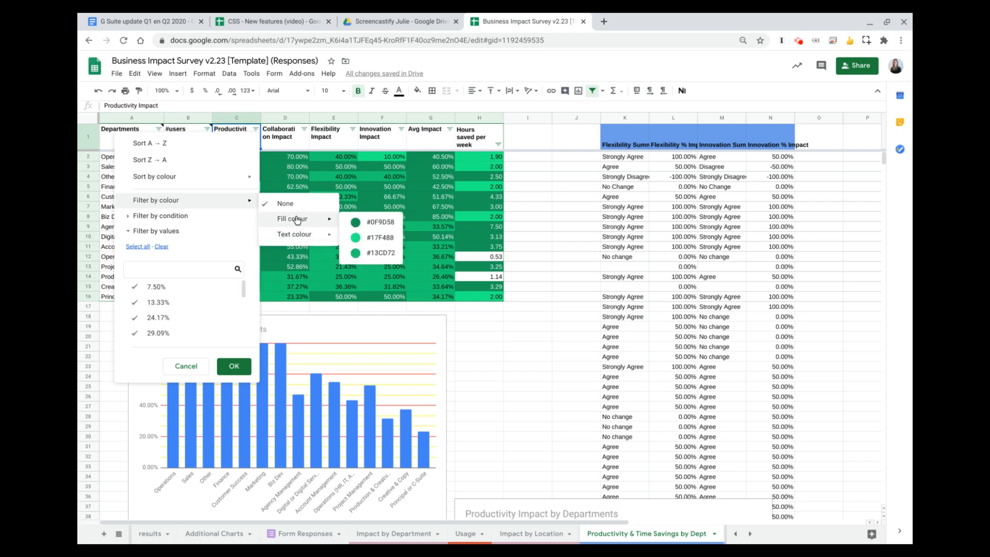
click(366, 225)
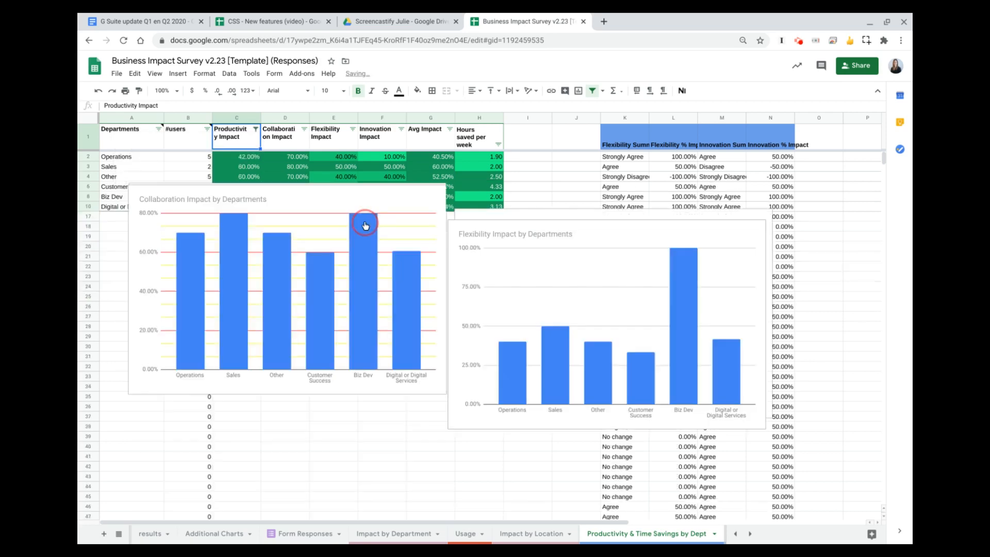
- Move the overlapping Collaboration Impact and Hours Saved charts down so they clear the filtered department rows
drag(309, 196, 301, 287)
click(312, 201)
drag(272, 212, 265, 301)
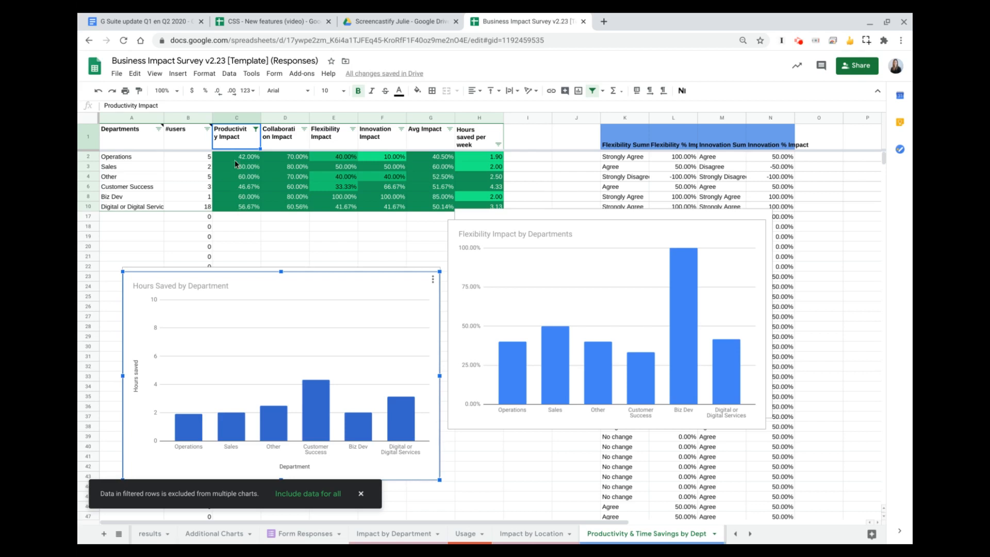
- Remove the colour filter from the Productivity Impact column by setting it to None
click(255, 129)
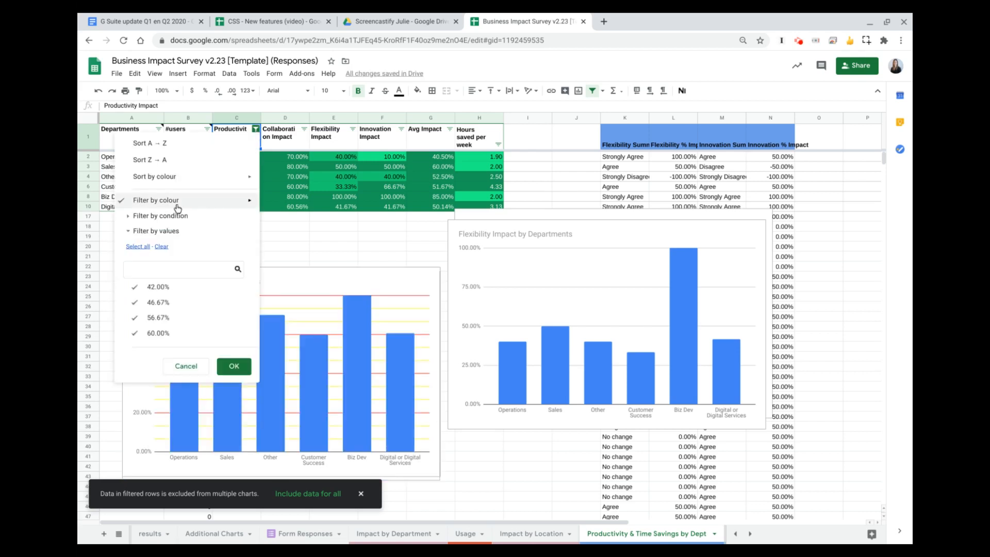
mouse_move(195, 200)
click(269, 204)
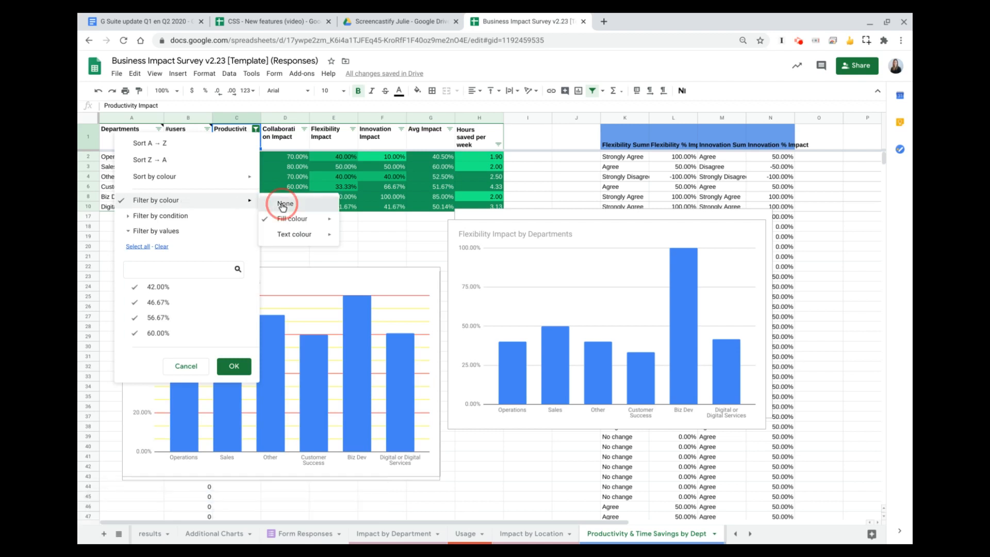
- Sort the Productivity Impact column by fill colour #17F488
click(255, 129)
mouse_move(152, 181)
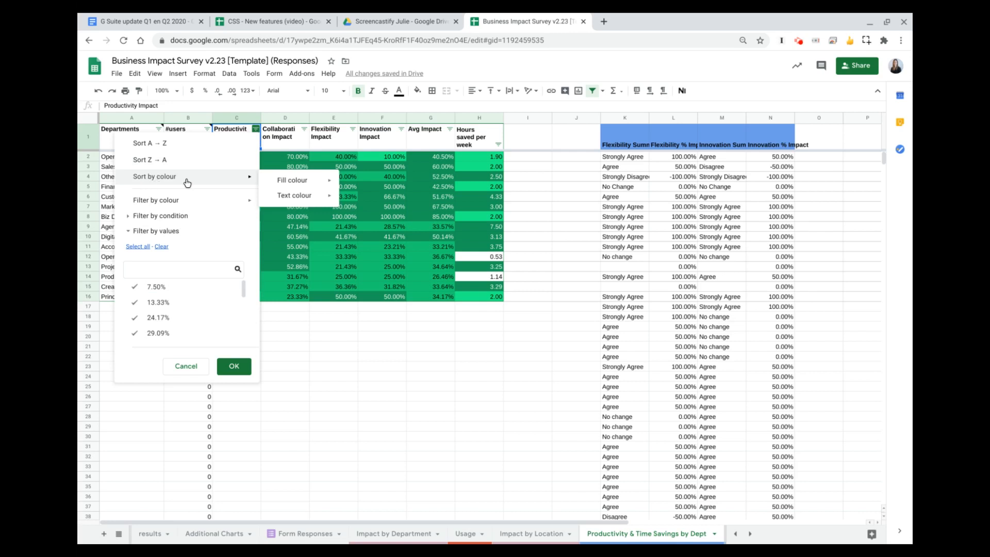
mouse_move(308, 185)
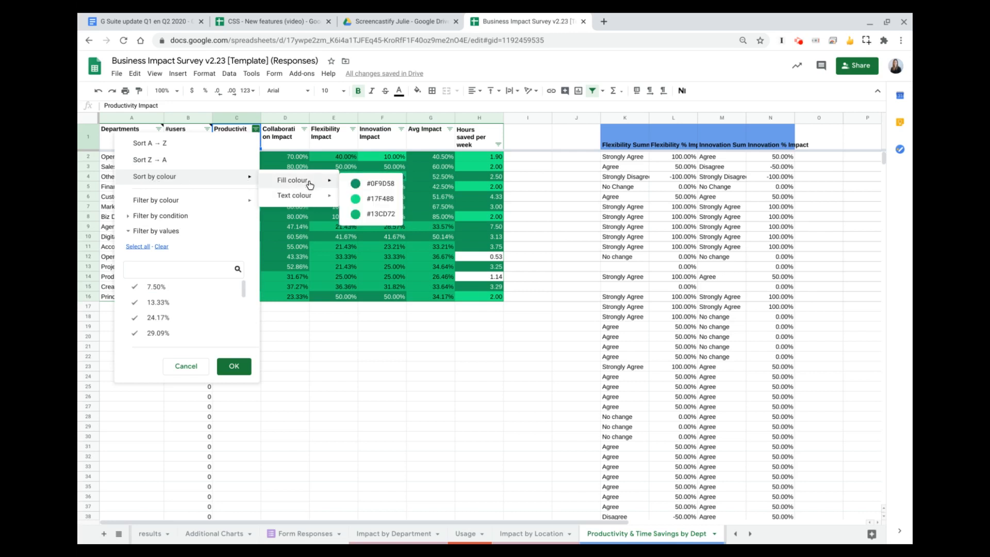
mouse_move(287, 200)
click(376, 204)
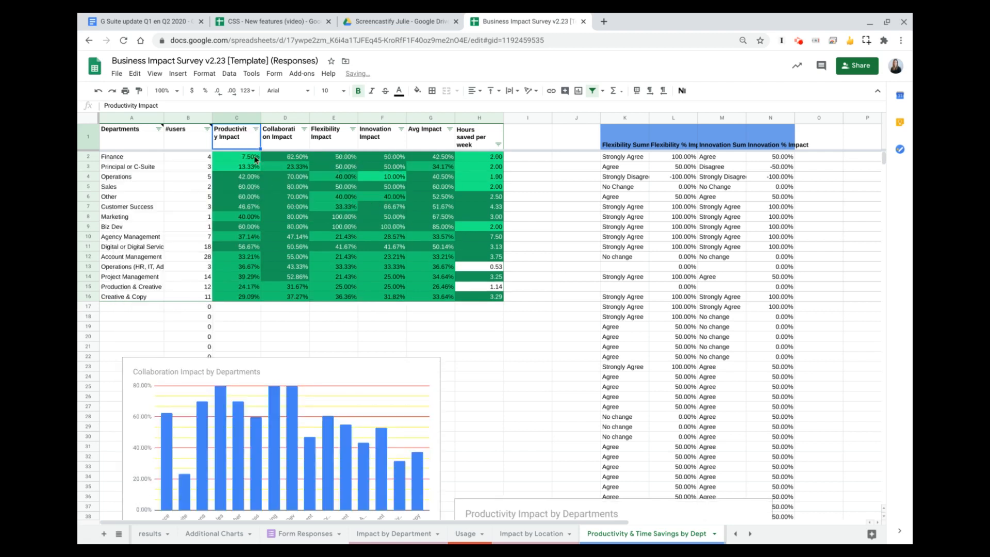